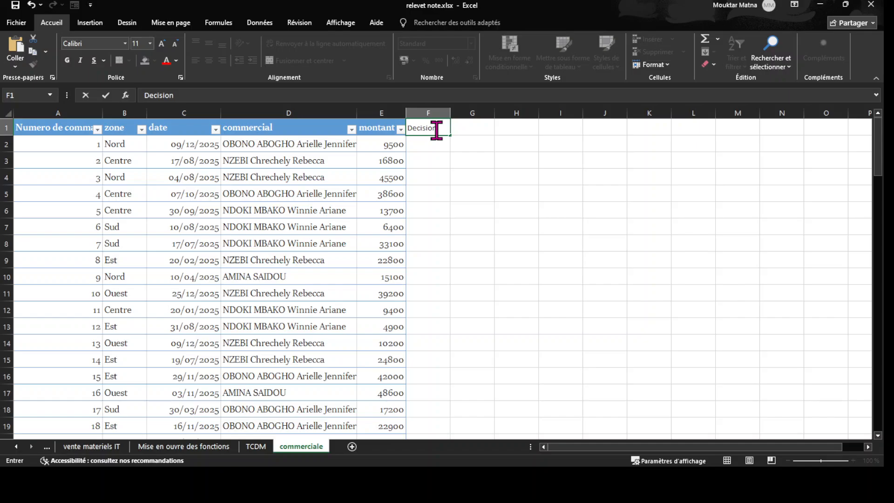
key("Return")
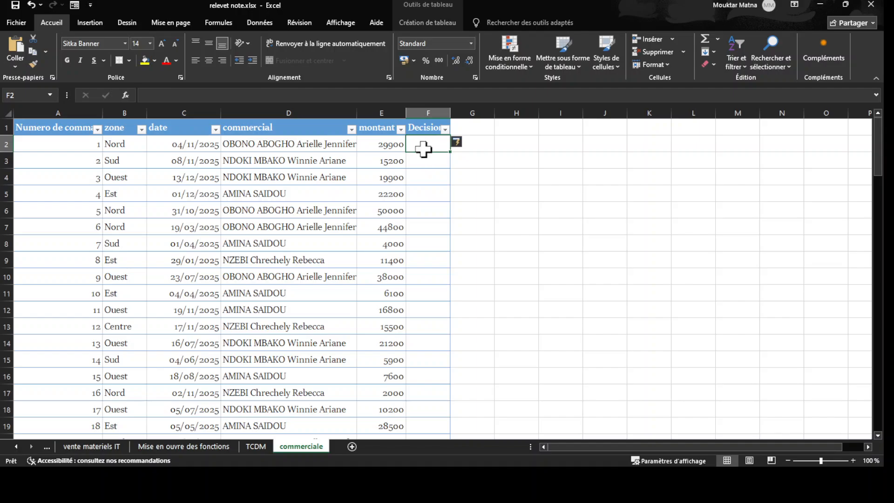
left_click(212, 93)
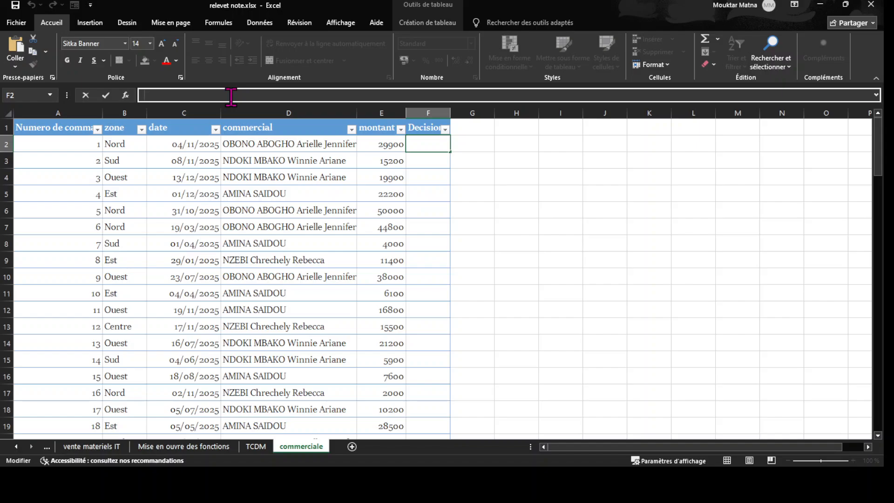
type("=")
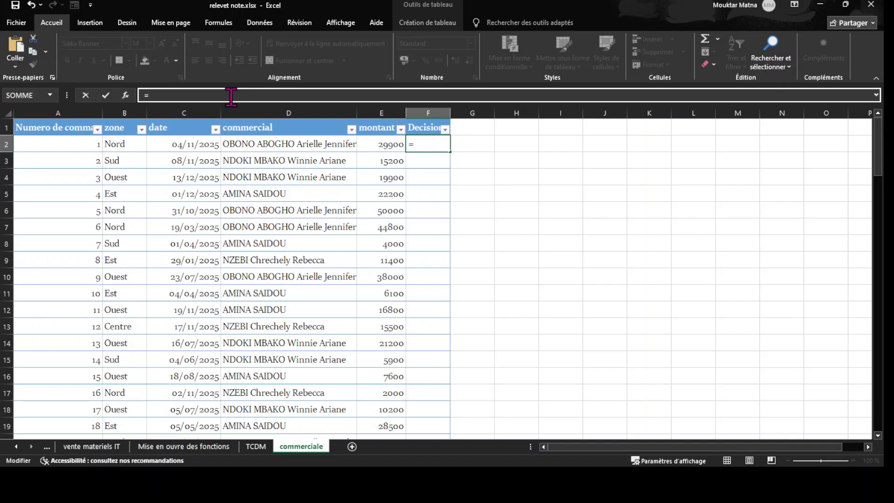
type("si")
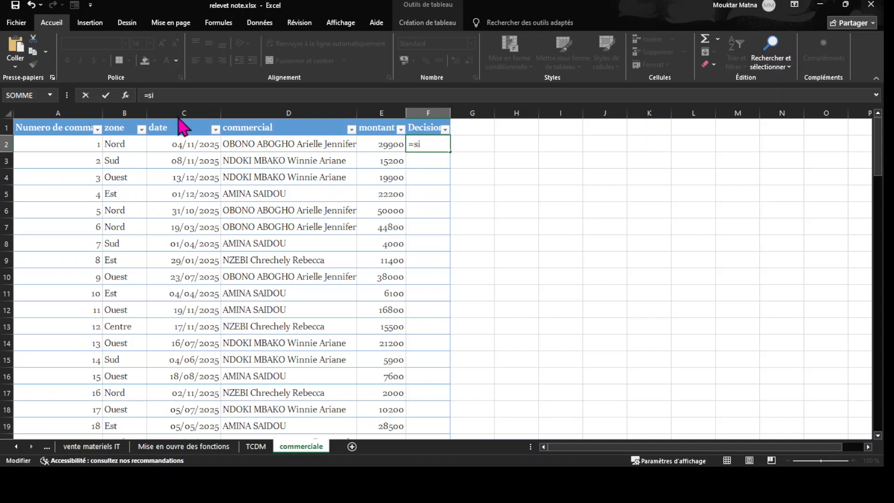
key("Tab")
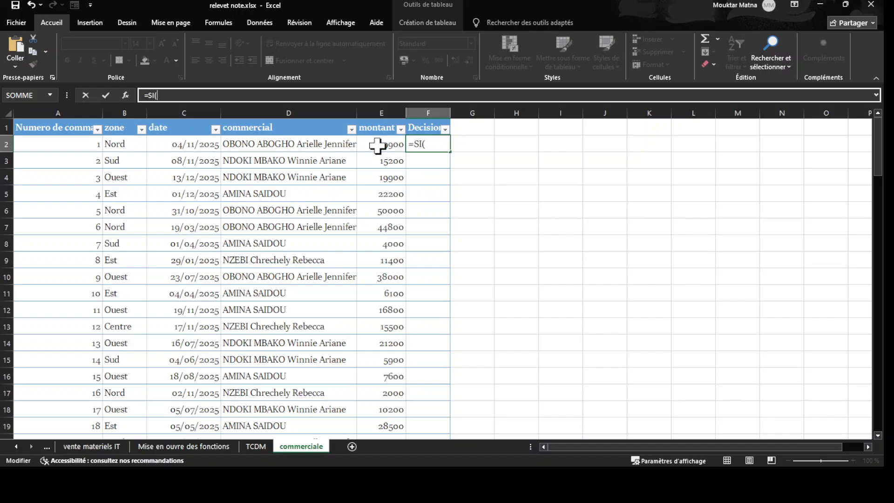
left_click(380, 145)
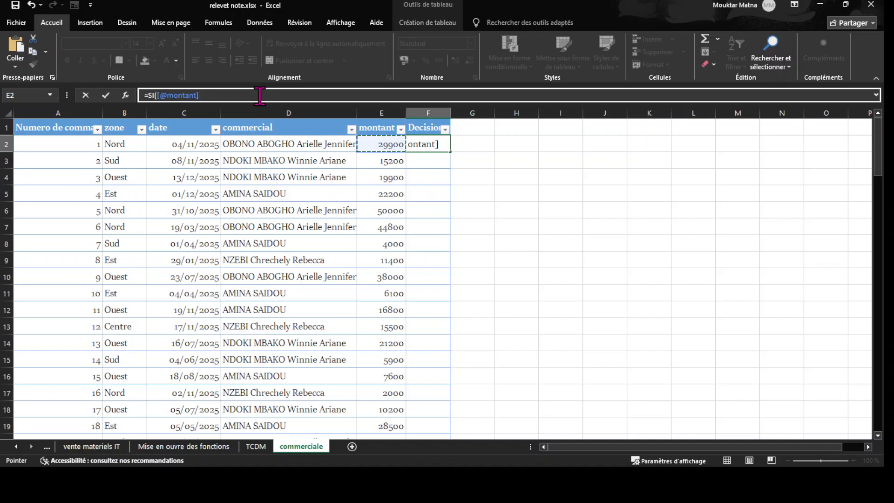
type("<10")
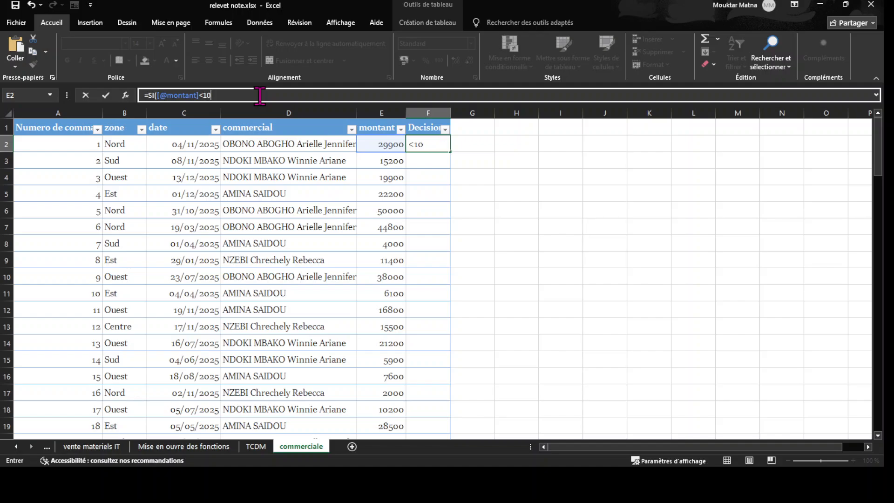
type("0000")
type("@")
key("BackSpace")
type("\"Insuffisant")
type("\";\"suffi")
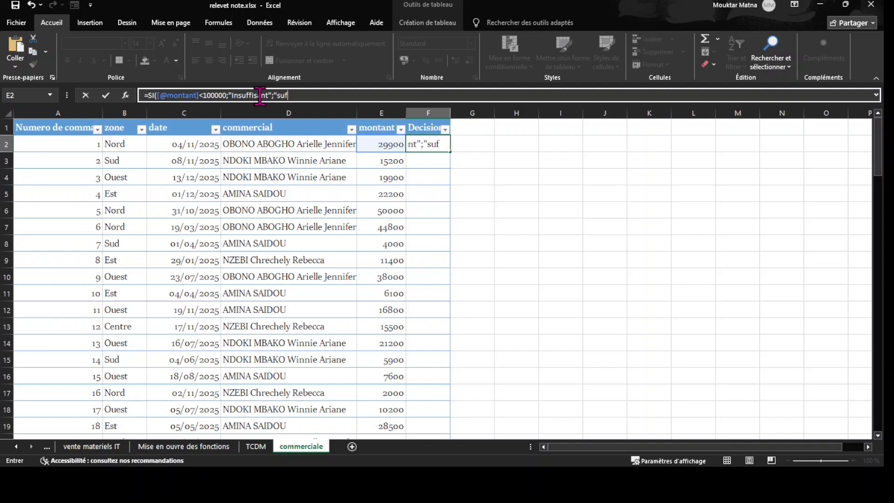
type("sant\")")
key("Return")
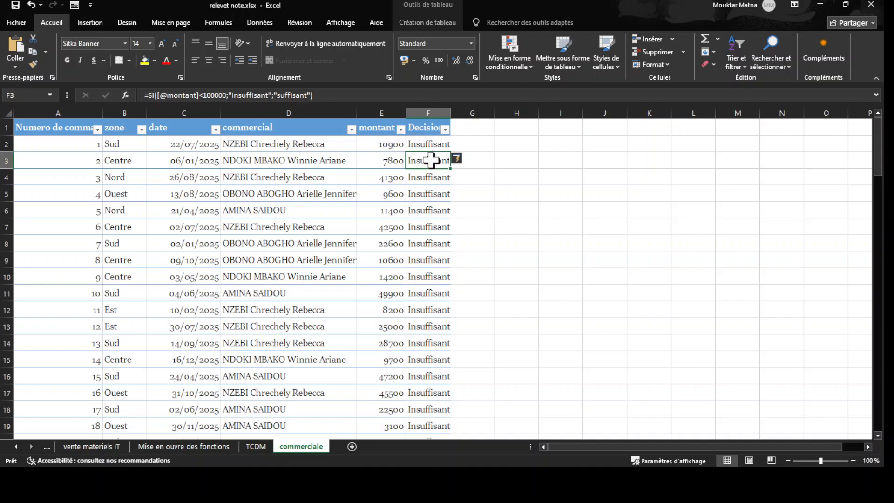
Review the Decision results down the whole table and inspect the formula that generates the montant values.
scroll(432, 184, "down", 4)
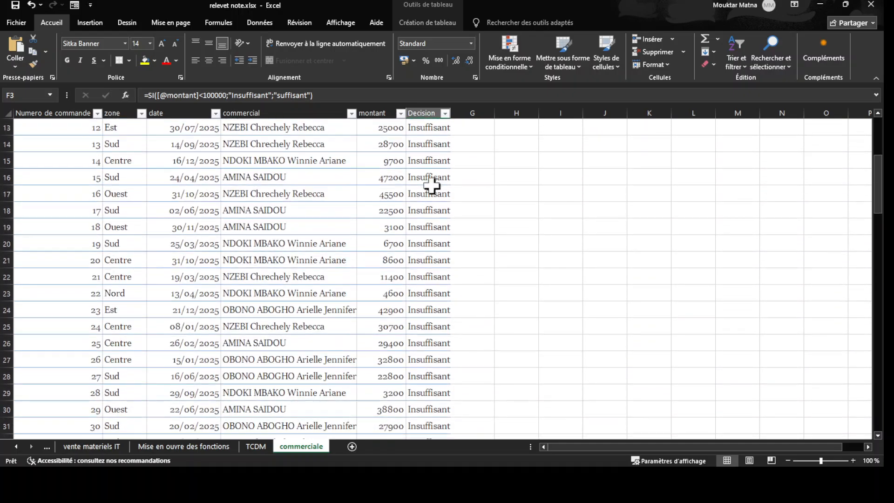
scroll(431, 185, "down", 11)
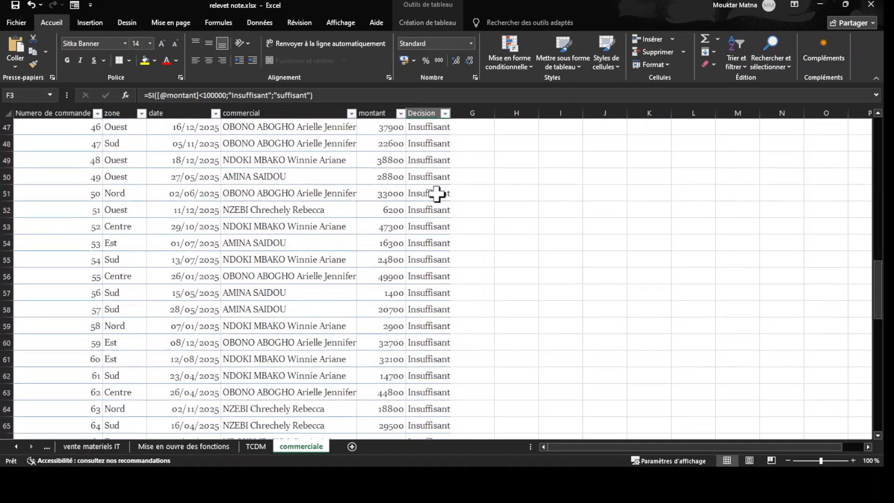
scroll(437, 194, "down", 9)
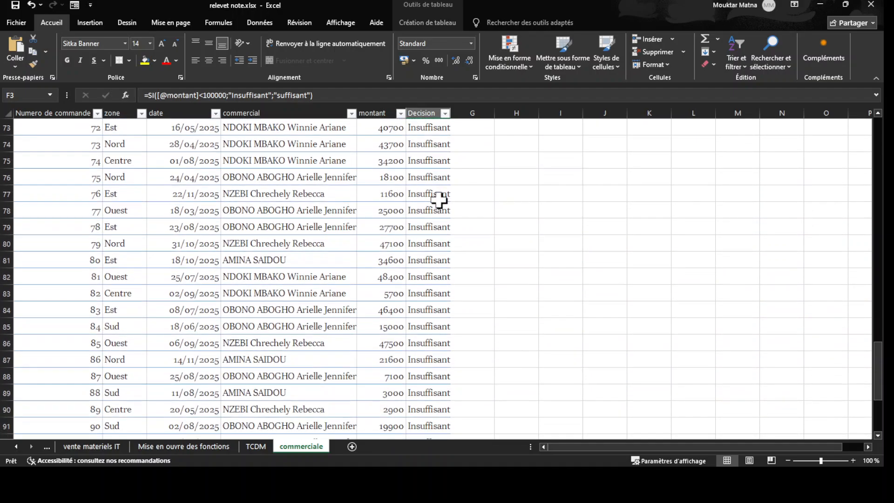
scroll(440, 200, "down", 5)
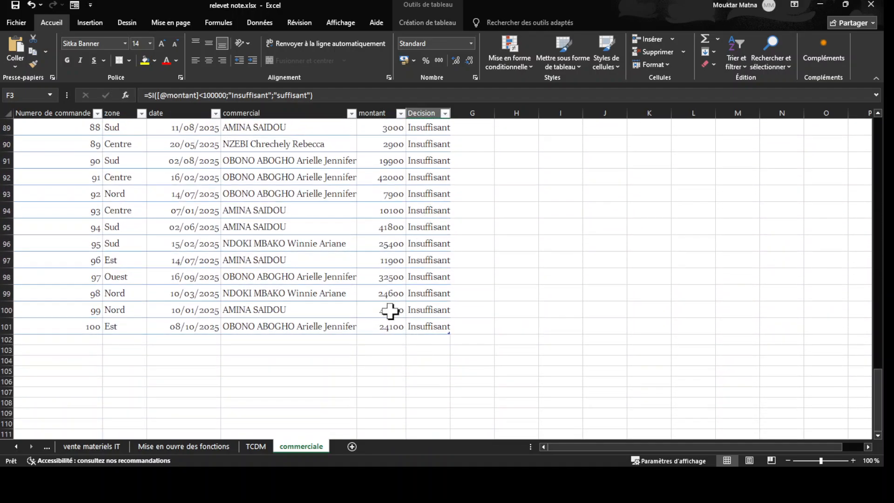
scroll(402, 296, "up", 1)
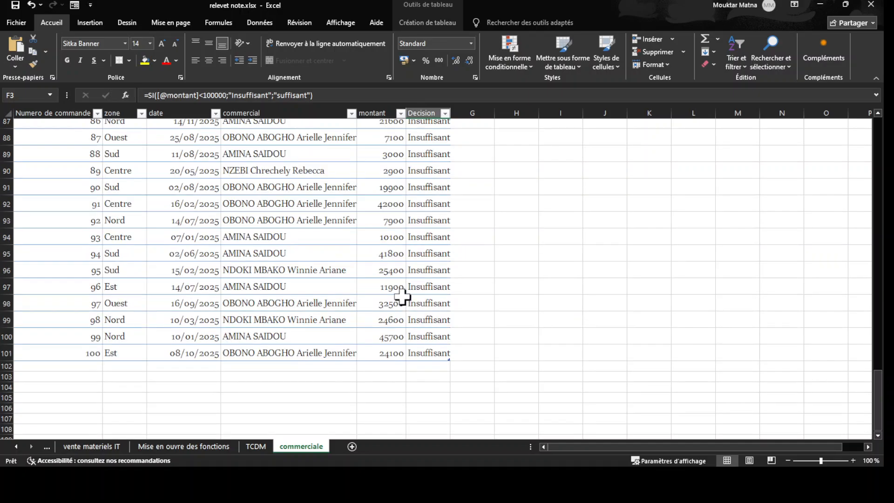
scroll(402, 296, "up", 19)
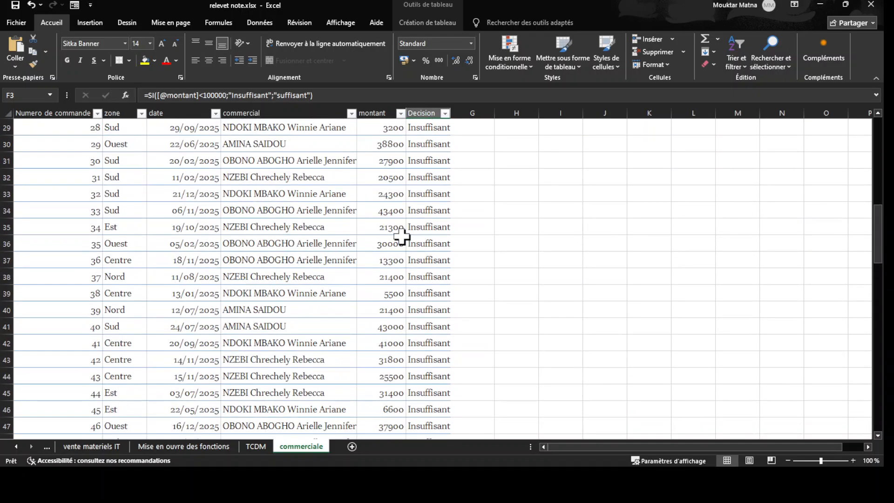
scroll(402, 237, "up", 9)
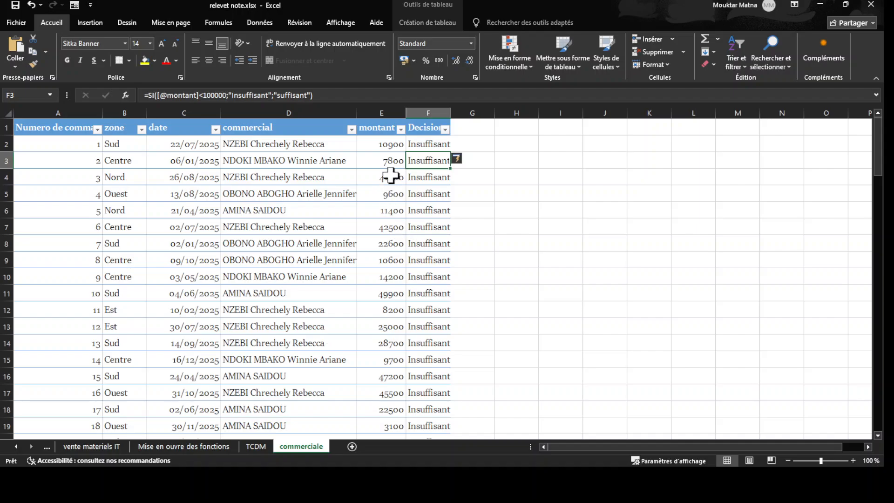
left_click(392, 159)
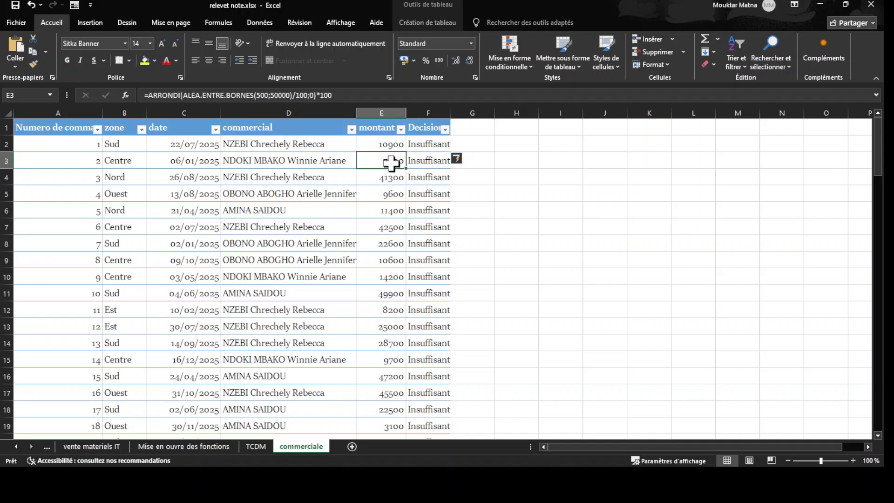
double_click(391, 160)
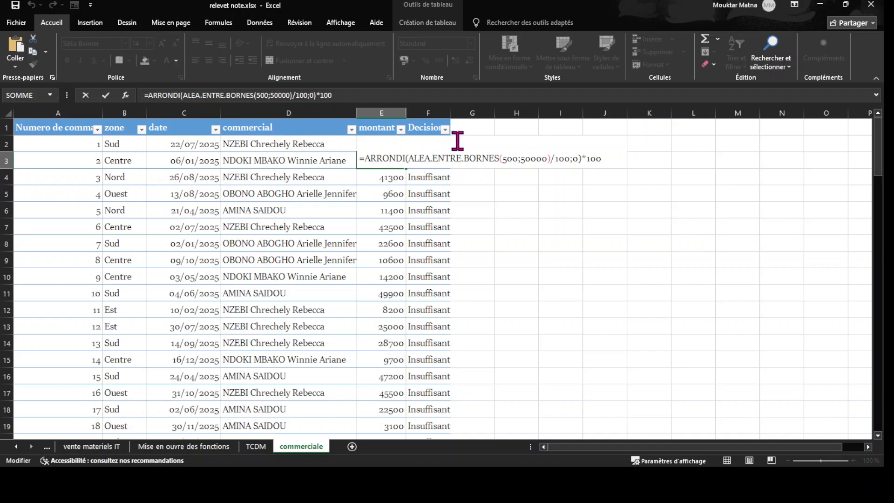
left_click(470, 127)
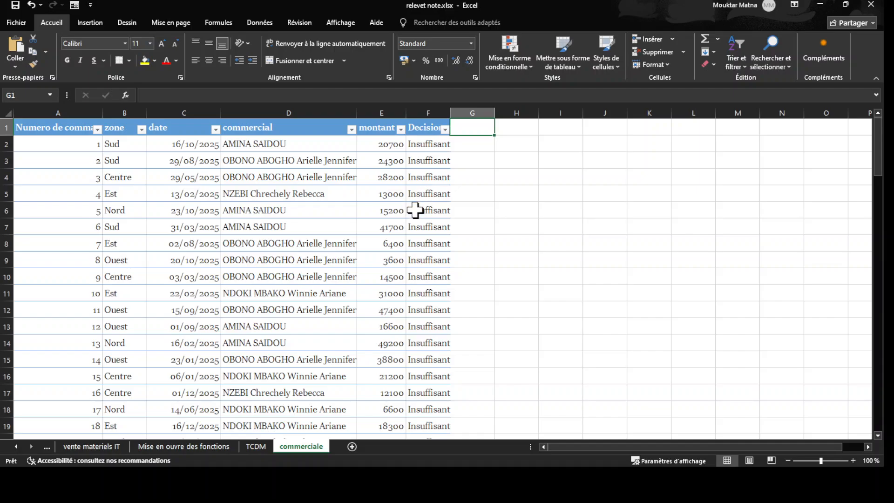
Change the montant formula in E2 to =ARRONDI(ALEA.ENTRE.BORNES(500;50000)/100;0)*1000.
double_click(390, 145)
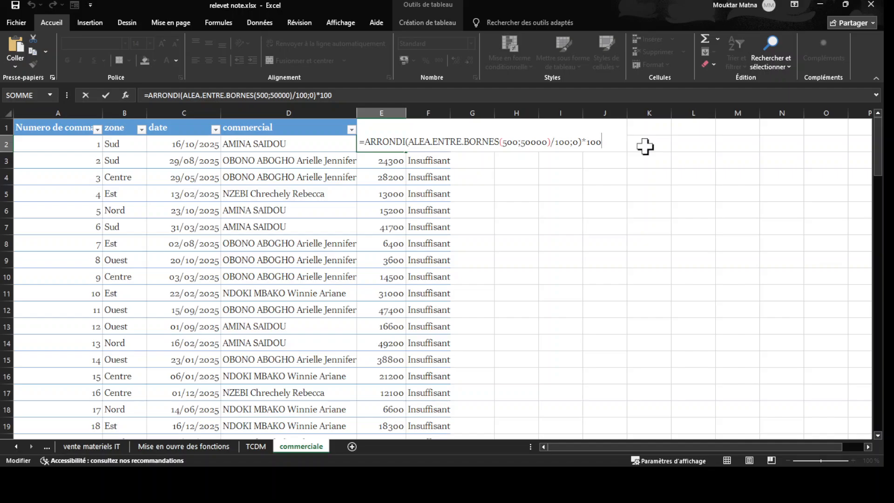
type("0")
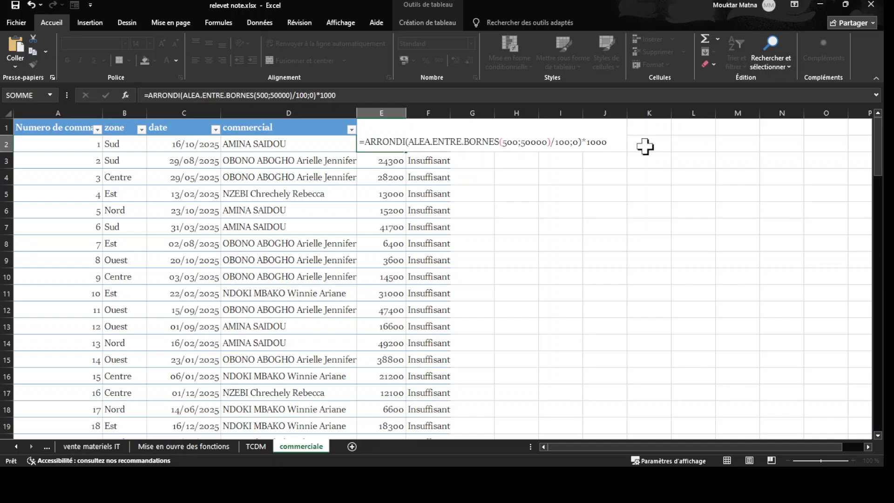
key("Return")
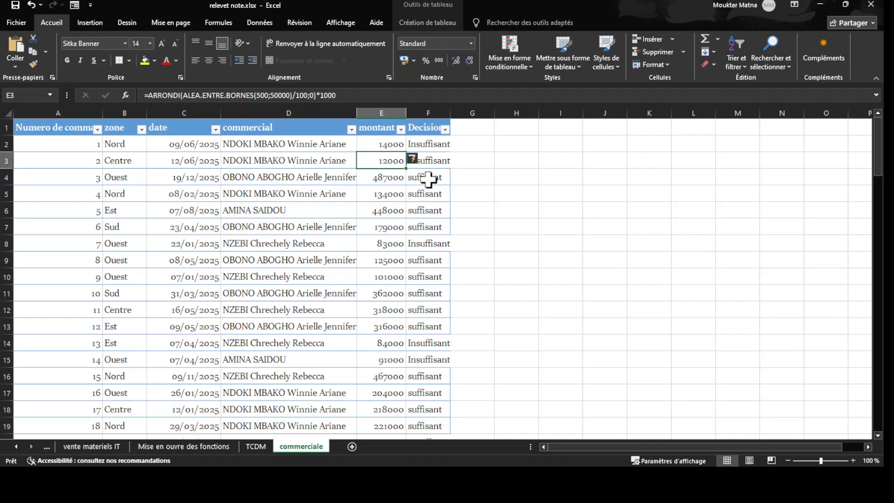
Check the Decision results against the enlarged montant values throughout the table.
scroll(438, 341, "down", 11)
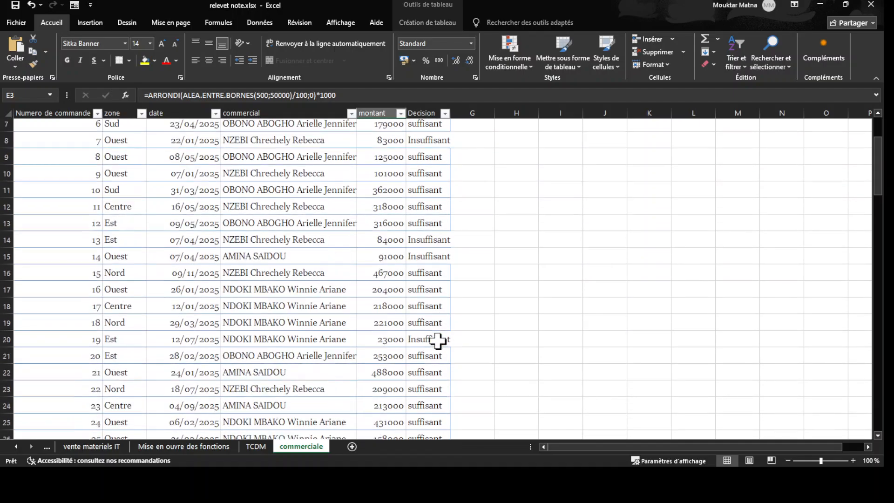
scroll(438, 341, "down", 12)
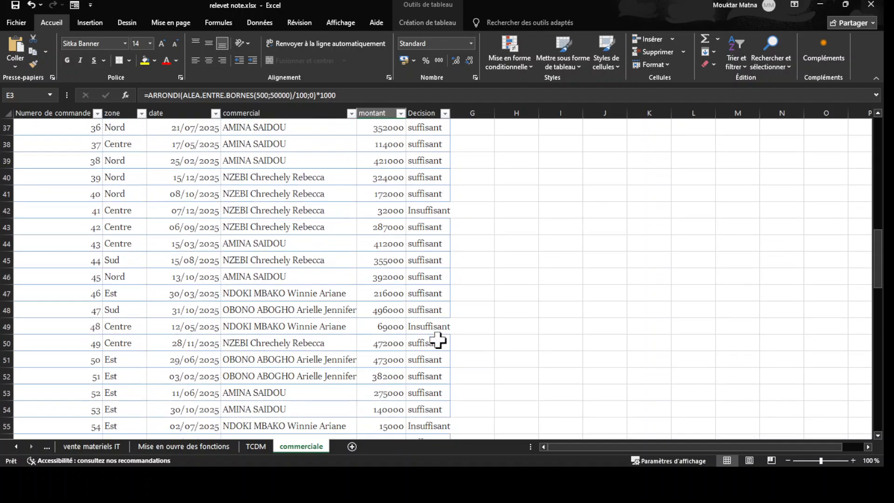
scroll(438, 340, "down", 5)
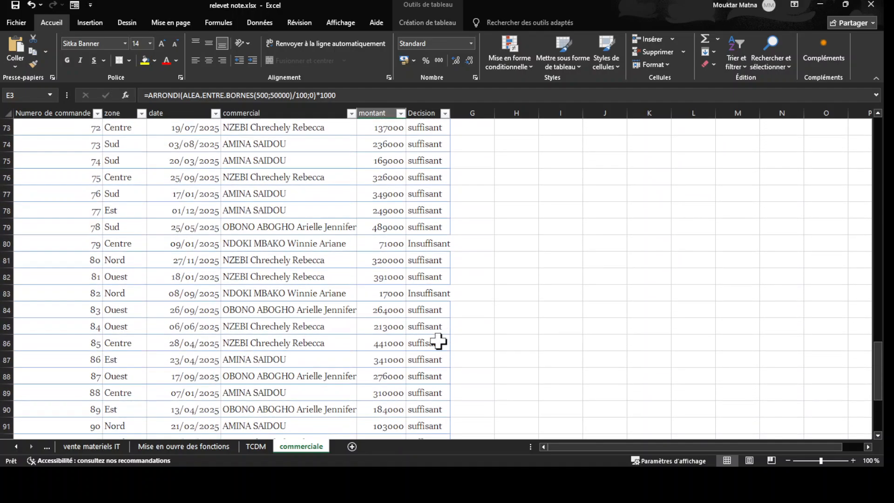
scroll(439, 343, "up", 20)
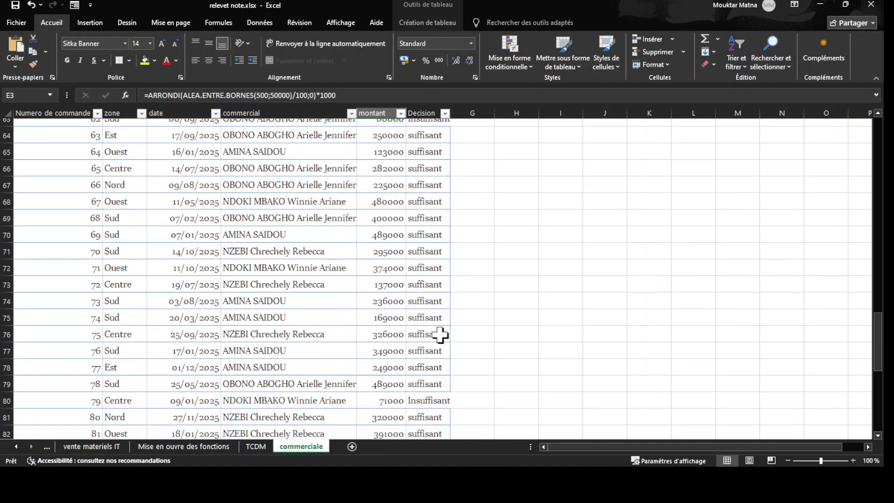